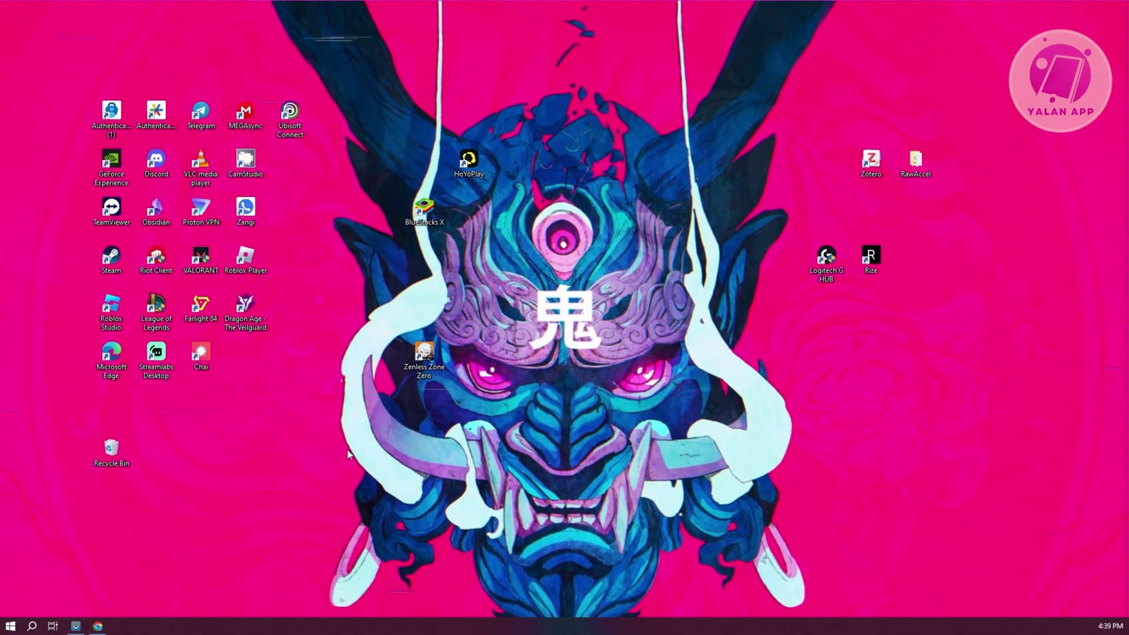
Open Device Manager from a Windows search for 'devic' and reposition its window.
left_click(28, 630)
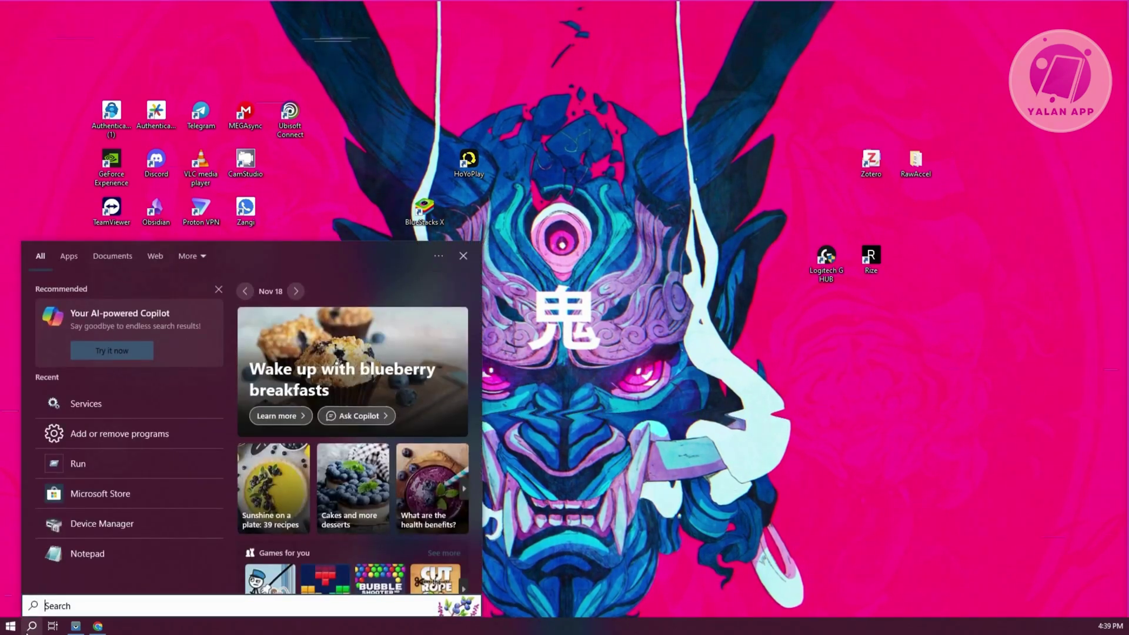
type("device")
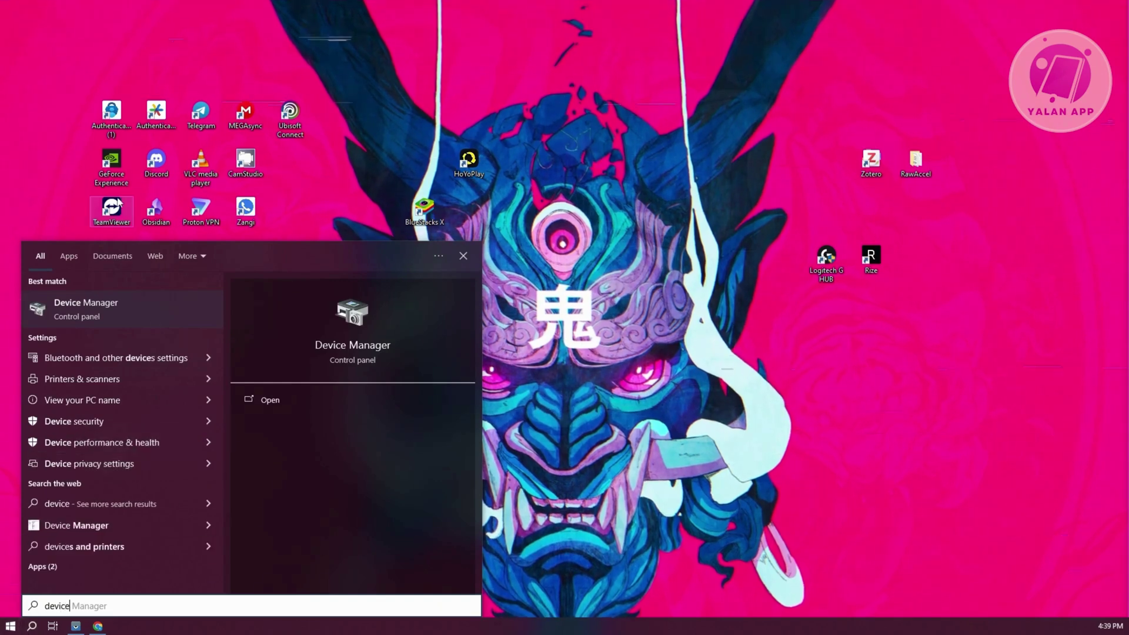
left_click(114, 306)
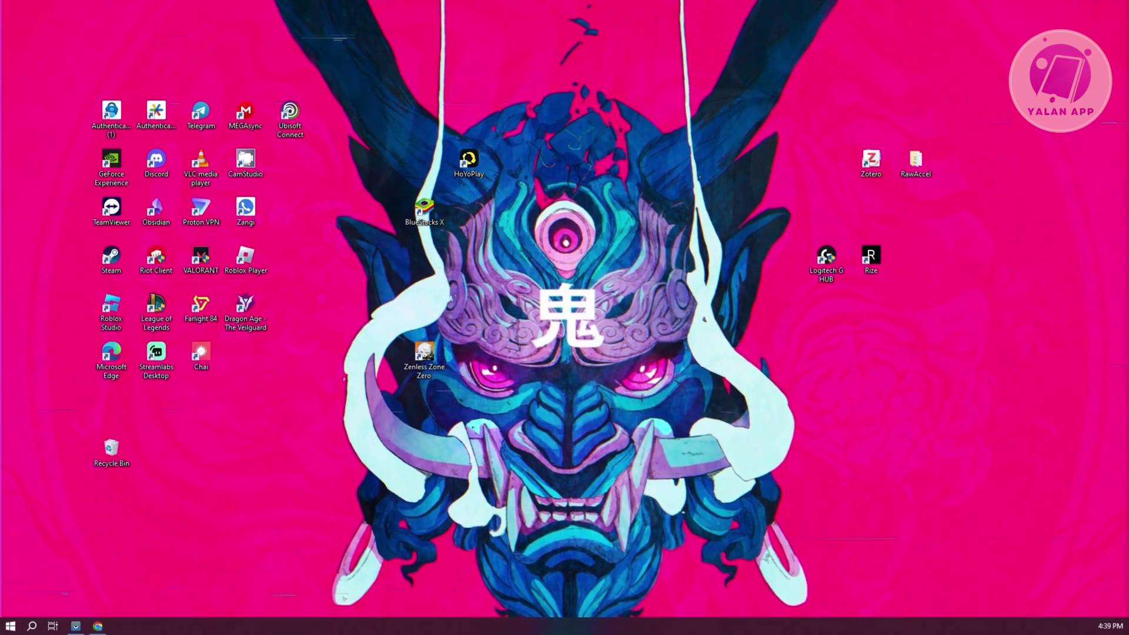
left_click_drag(761, 74, 401, 98)
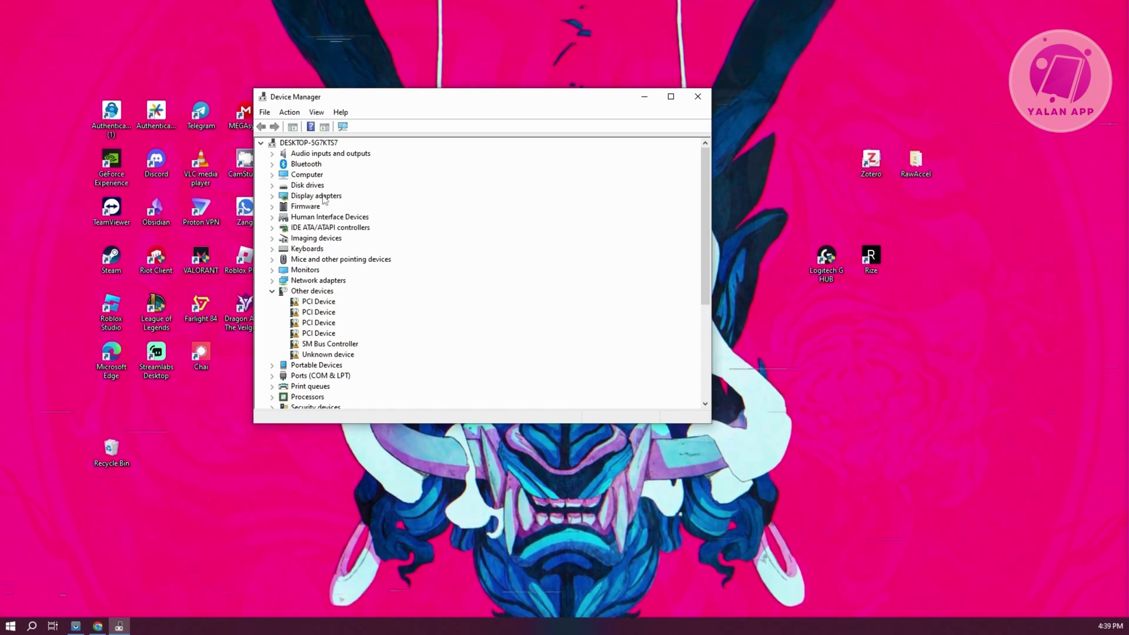
Auto-search a newer RTX 4060 Ti driver under Display adapters, find the best already installed, and close Device Manager.
left_click(274, 198)
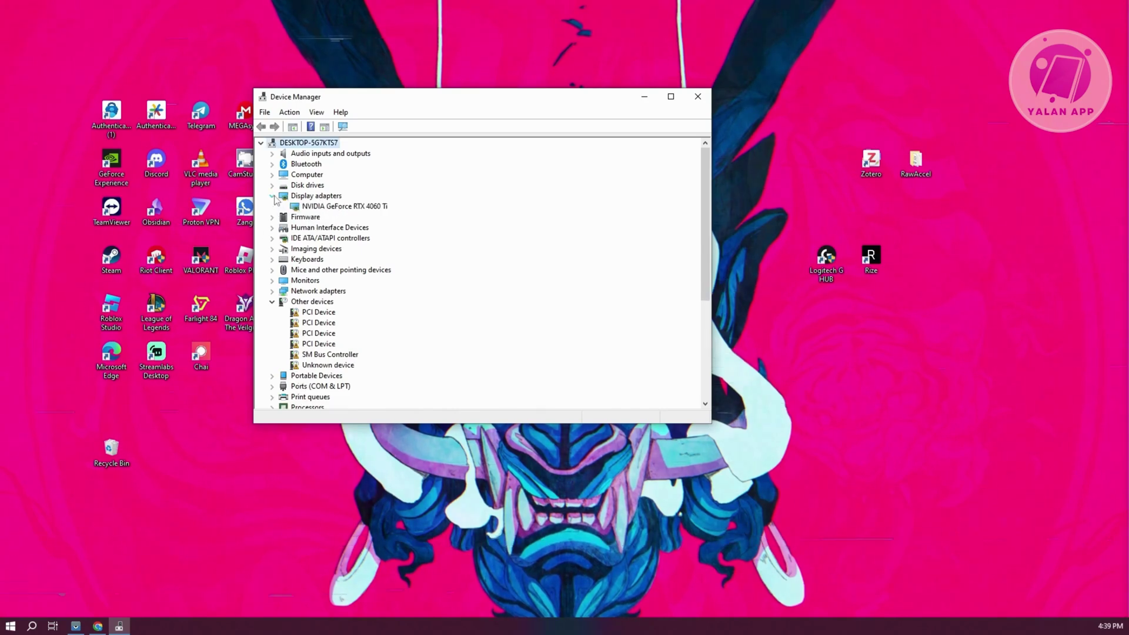
left_click(307, 207)
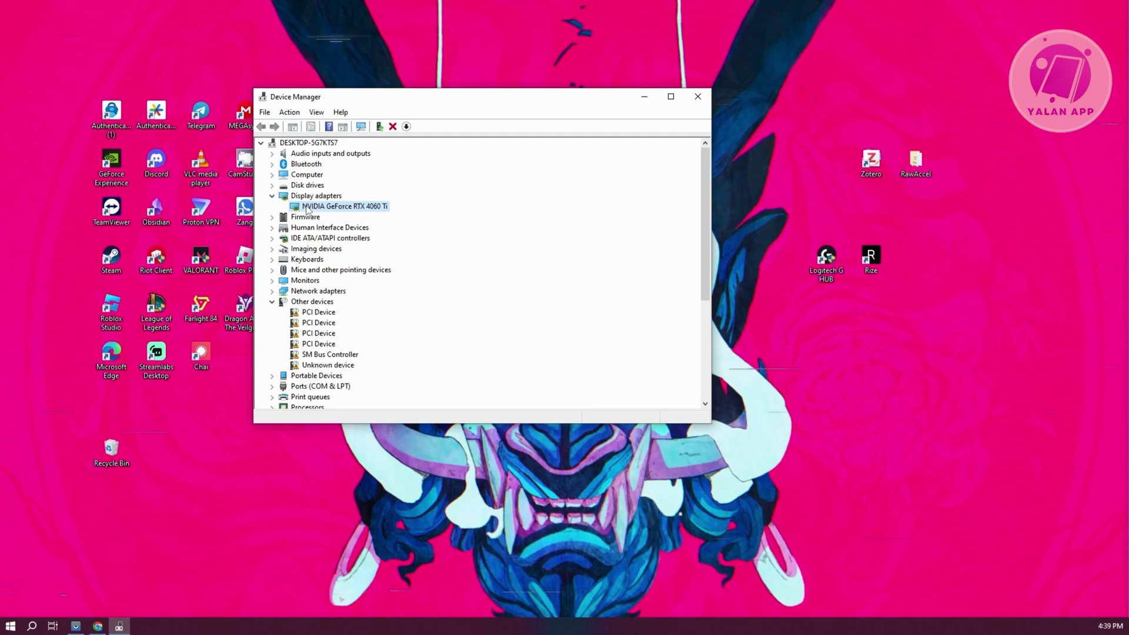
right_click(306, 210)
left_click(343, 216)
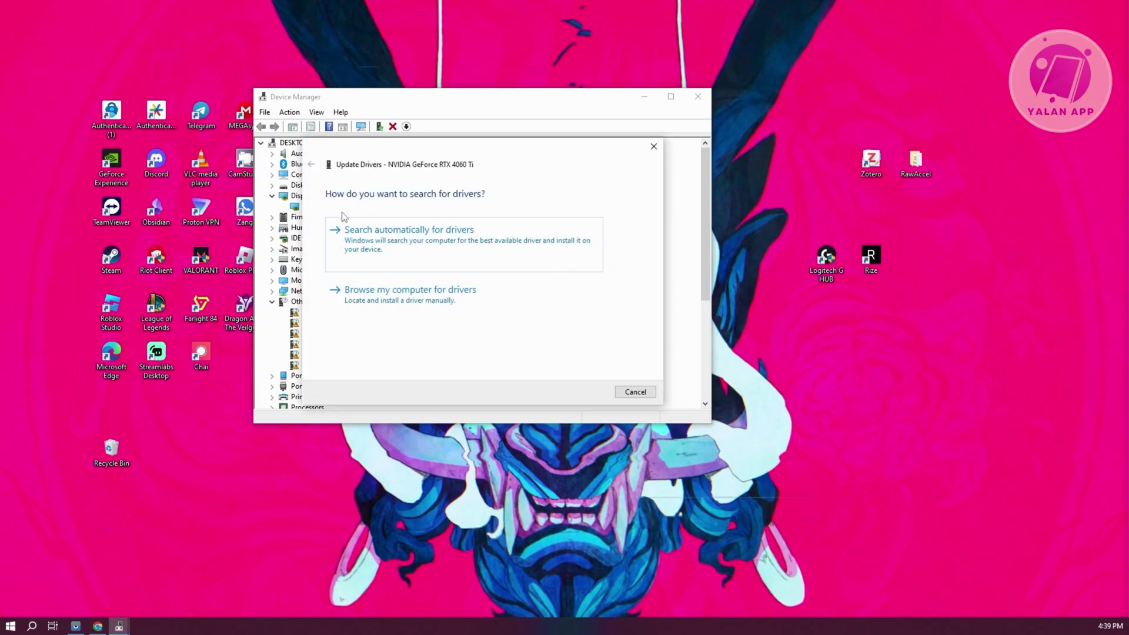
left_click(533, 246)
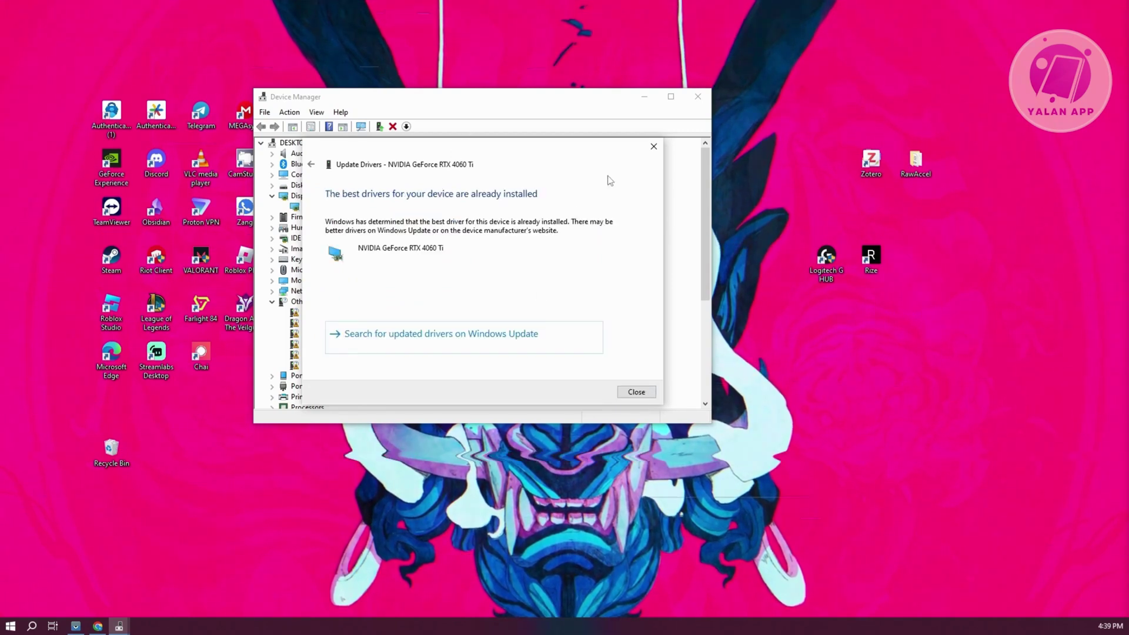
left_click(653, 147)
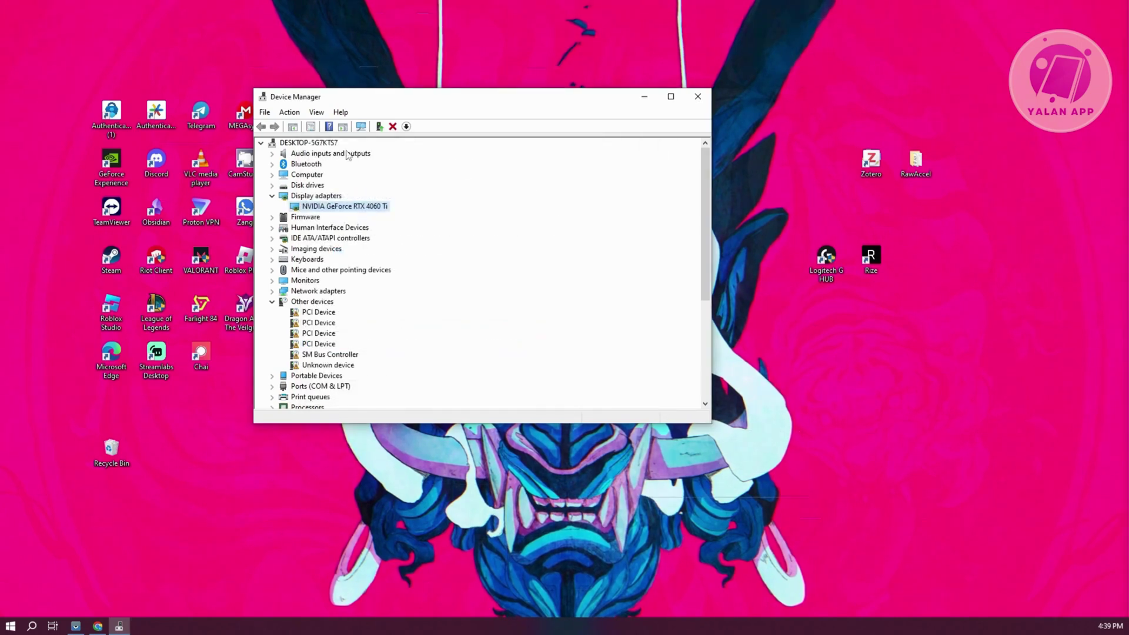
left_click(698, 96)
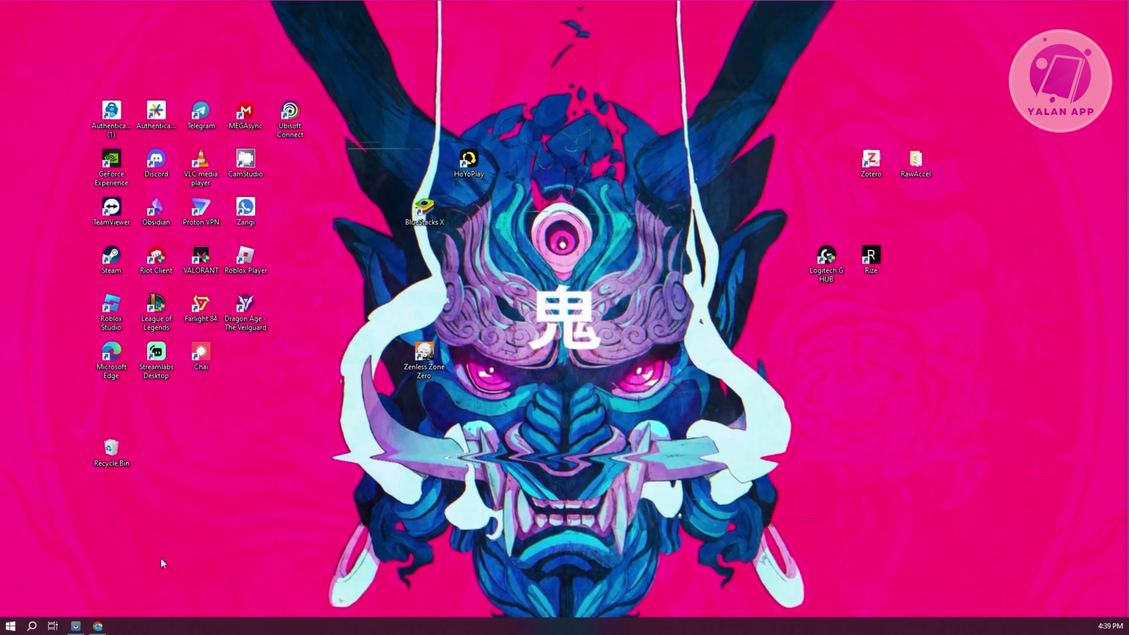
left_click(31, 626)
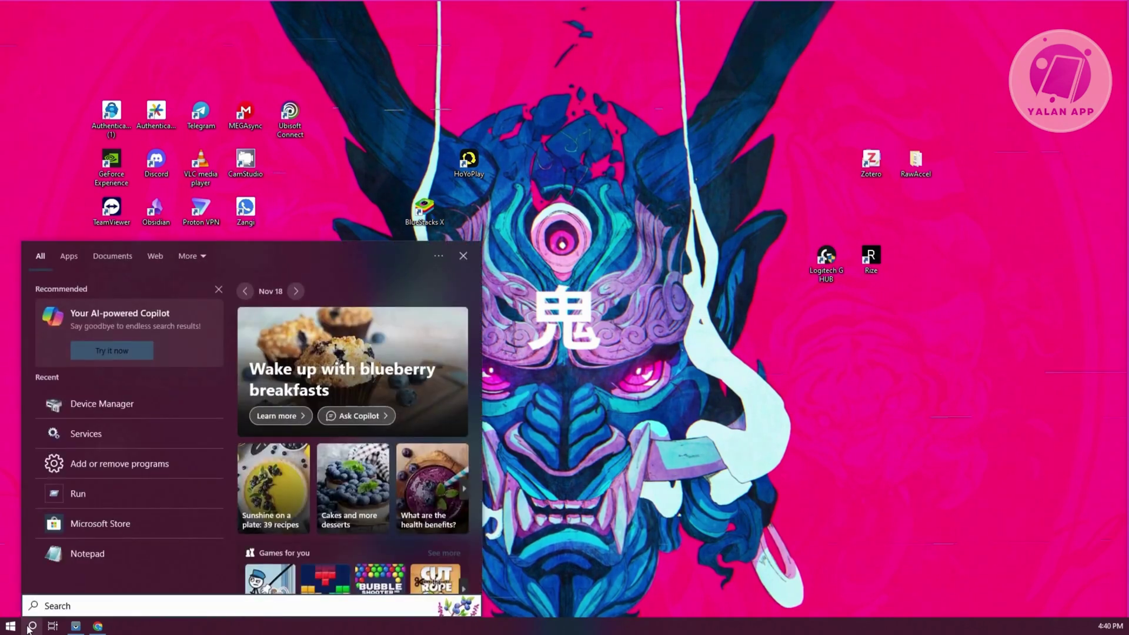
type("services")
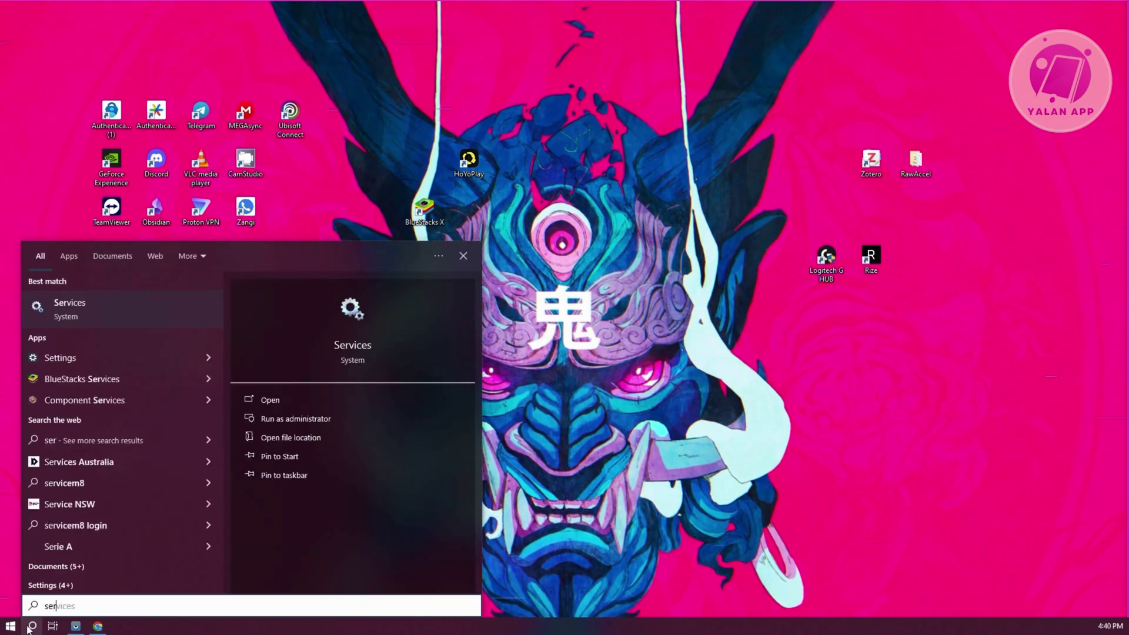
left_click(83, 312)
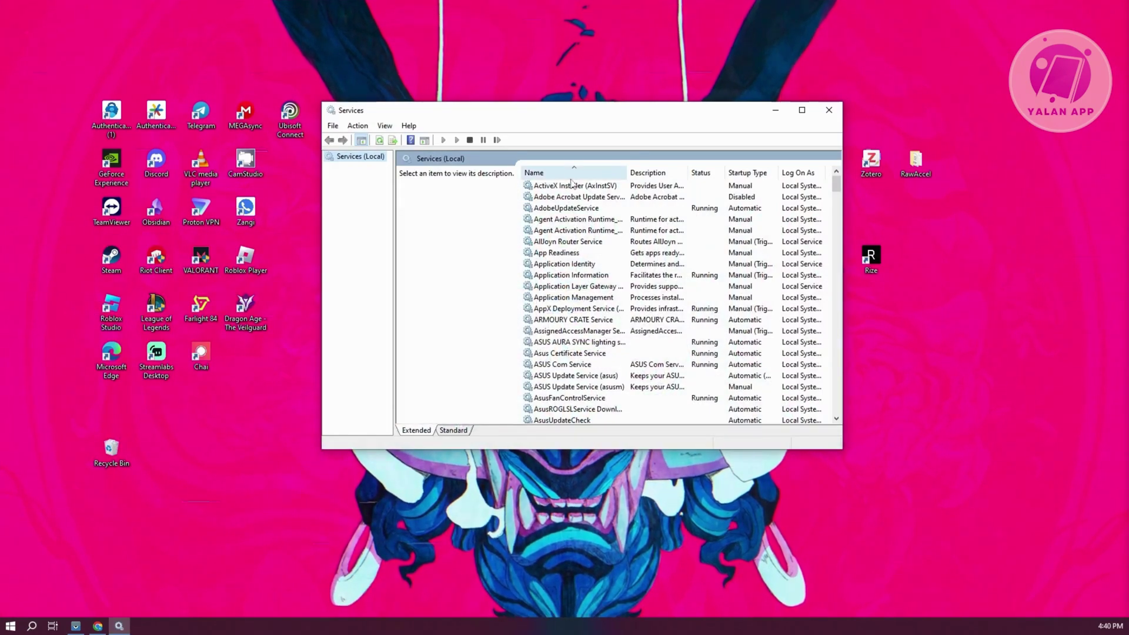
left_click(584, 187)
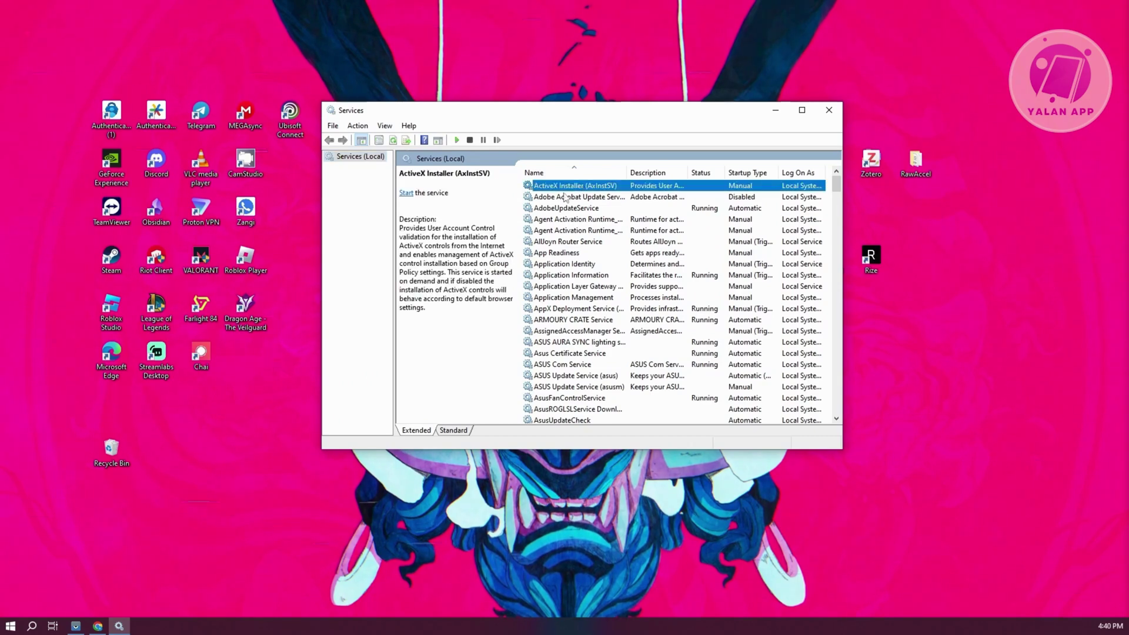
key("n")
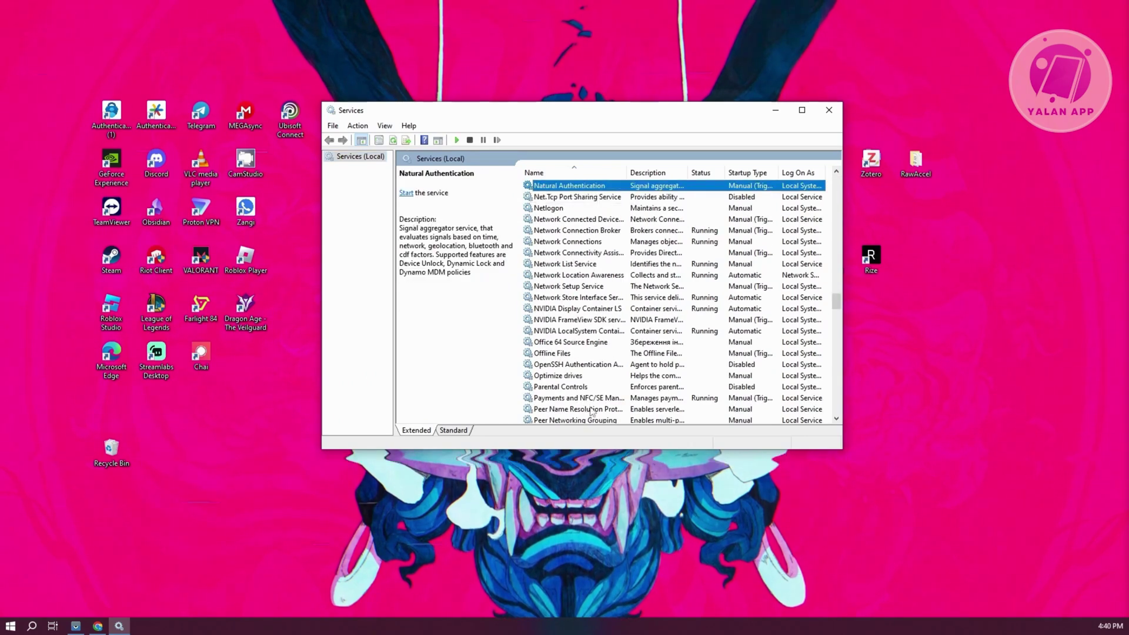
left_click(586, 310)
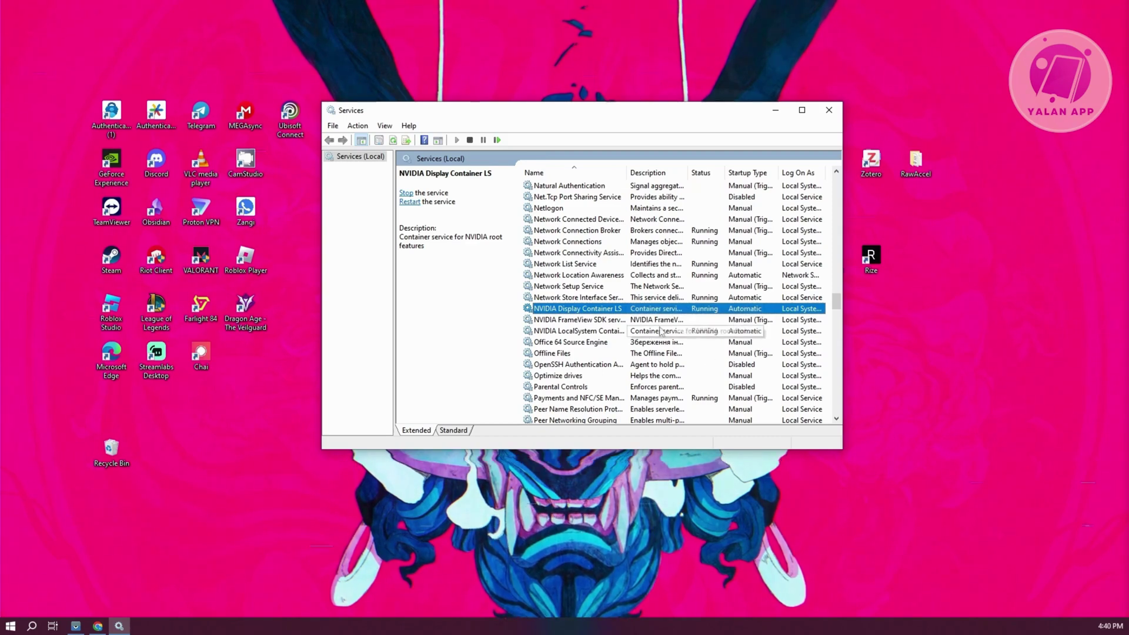
right_click(547, 316)
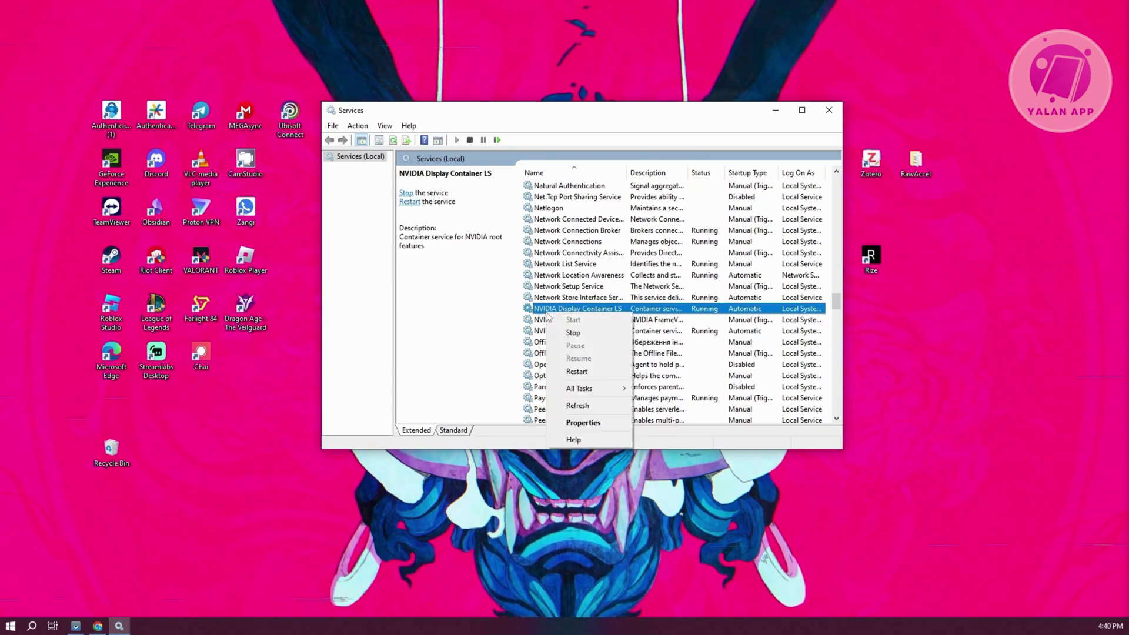
left_click(677, 333)
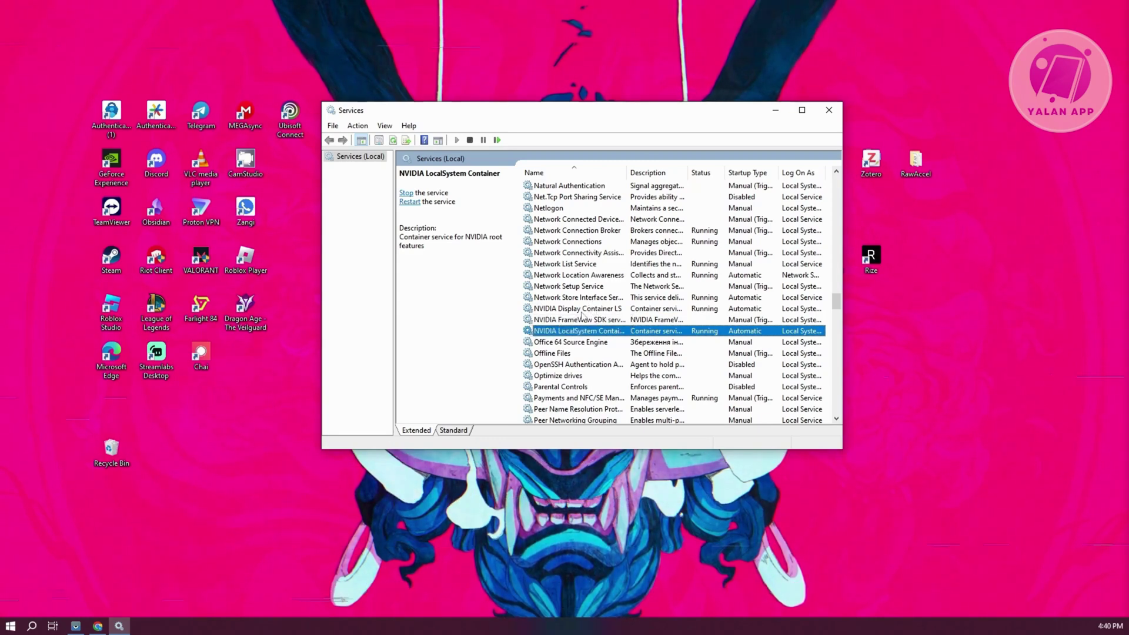
left_click(829, 110)
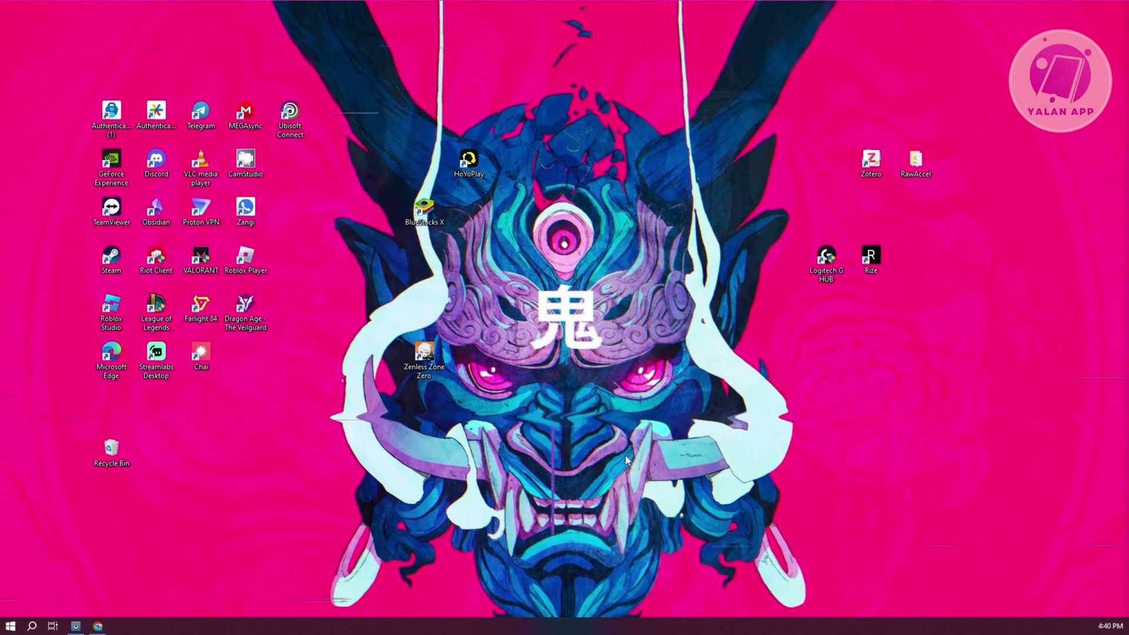
Open Task Manager with Ctrl+Shift+Esc and show its full process details view.
key("ctrl+shift+Escape")
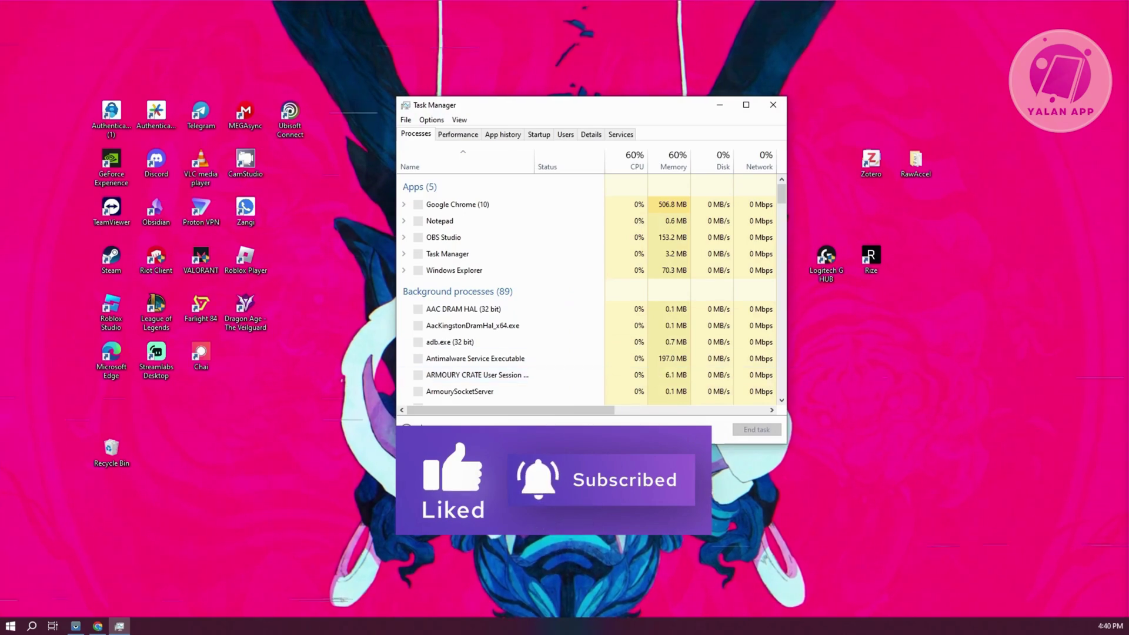
left_click(423, 430)
left_click(435, 295)
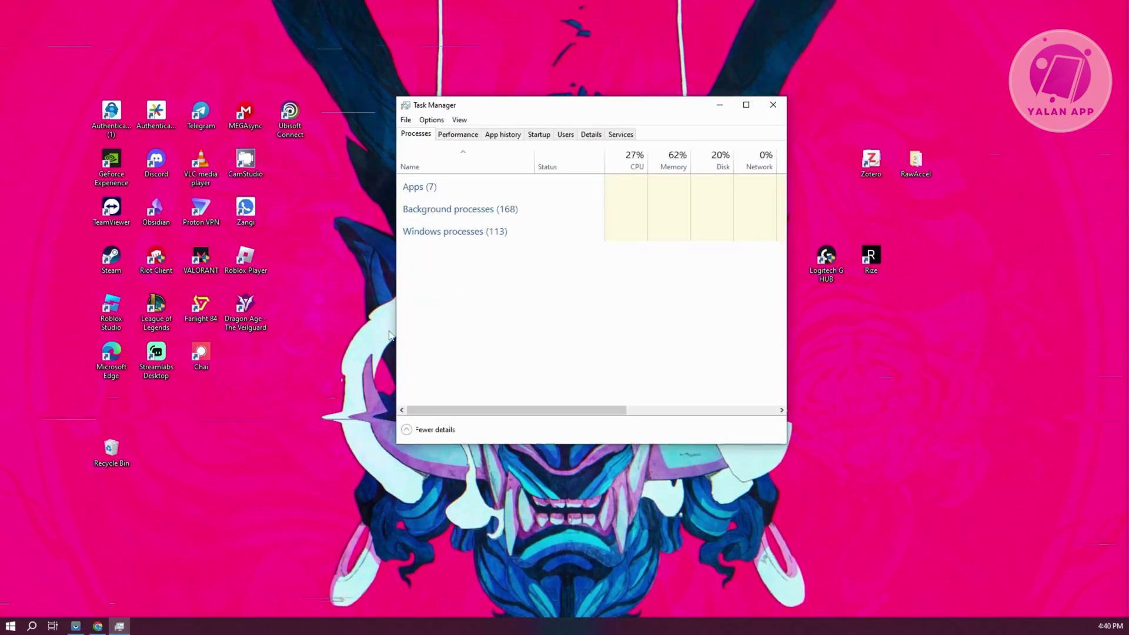
Locate and select an NVIDIA Container background process, then close Task Manager.
scroll(470, 376, "down", 10)
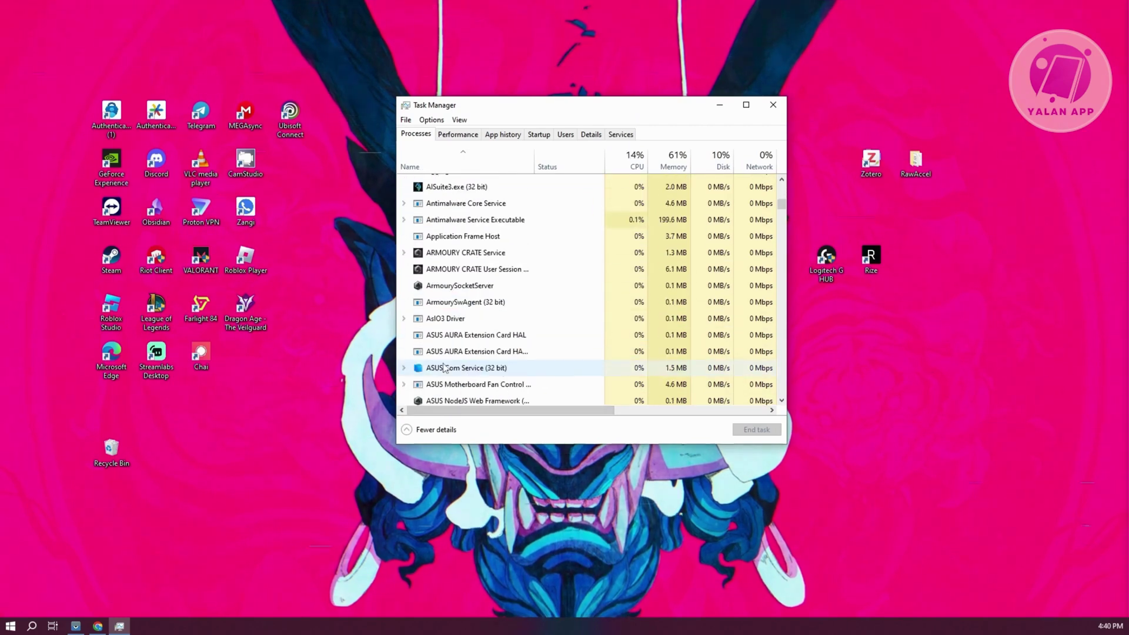
scroll(454, 369, "down", 5)
scroll(517, 370, "down", 12)
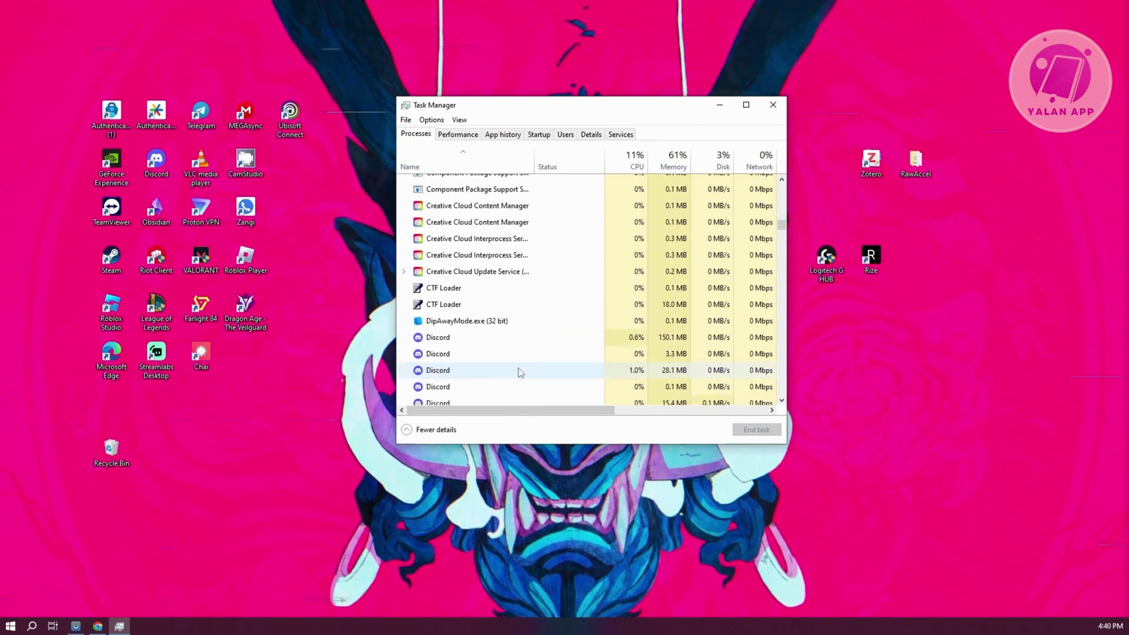
scroll(535, 364, "down", 5)
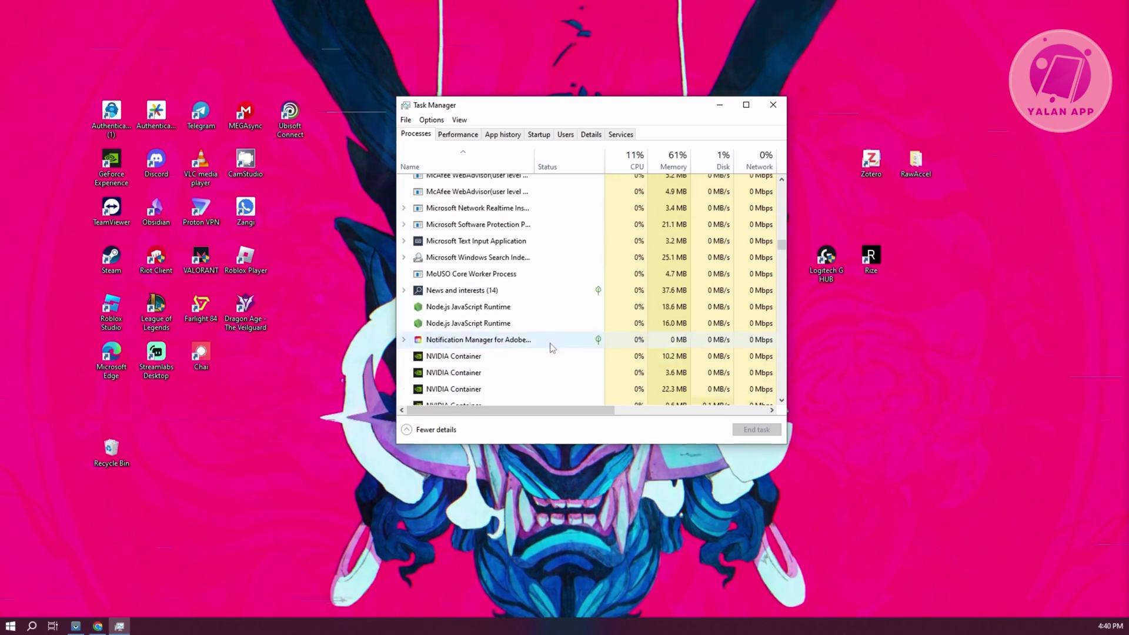
left_click(579, 337)
scroll(578, 360, "down", 1)
scroll(580, 360, "down", 1)
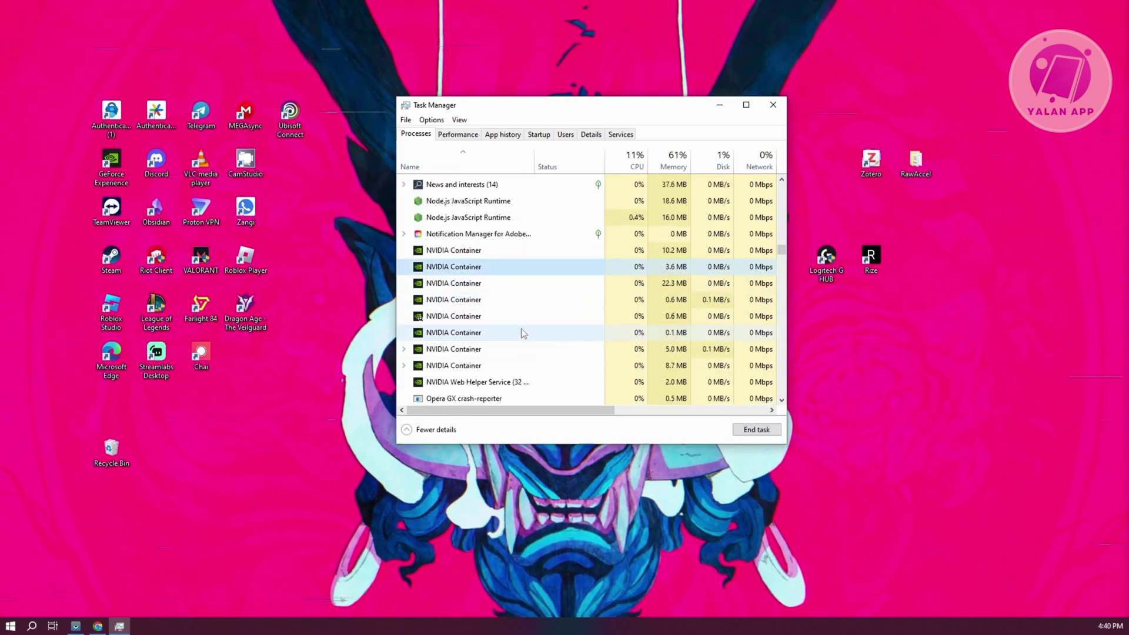
left_click(773, 105)
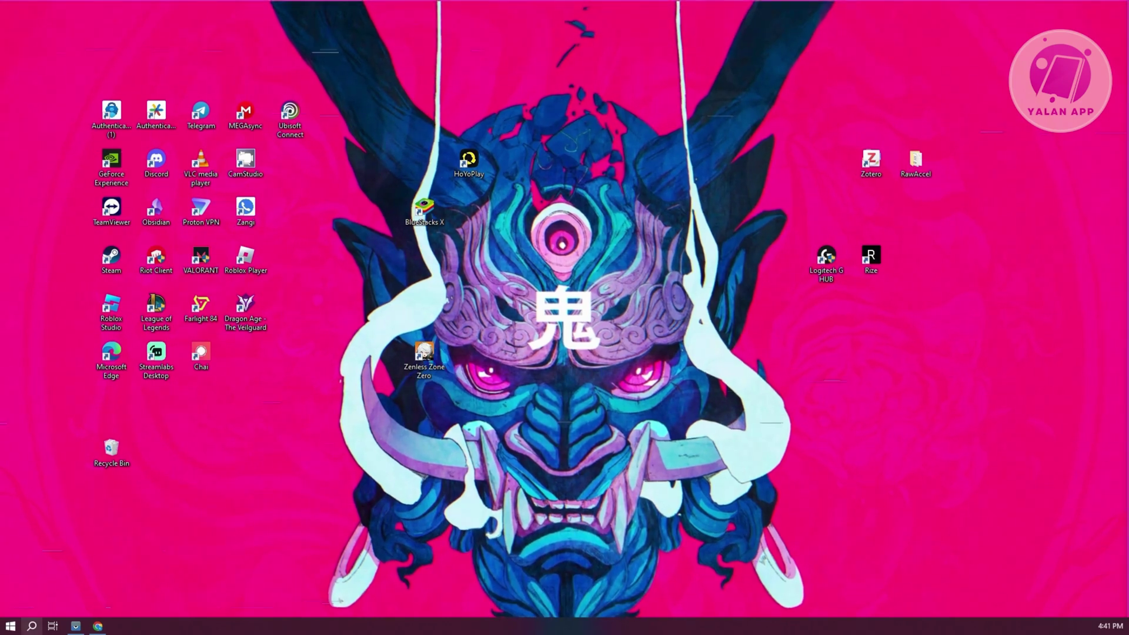
left_click(32, 626)
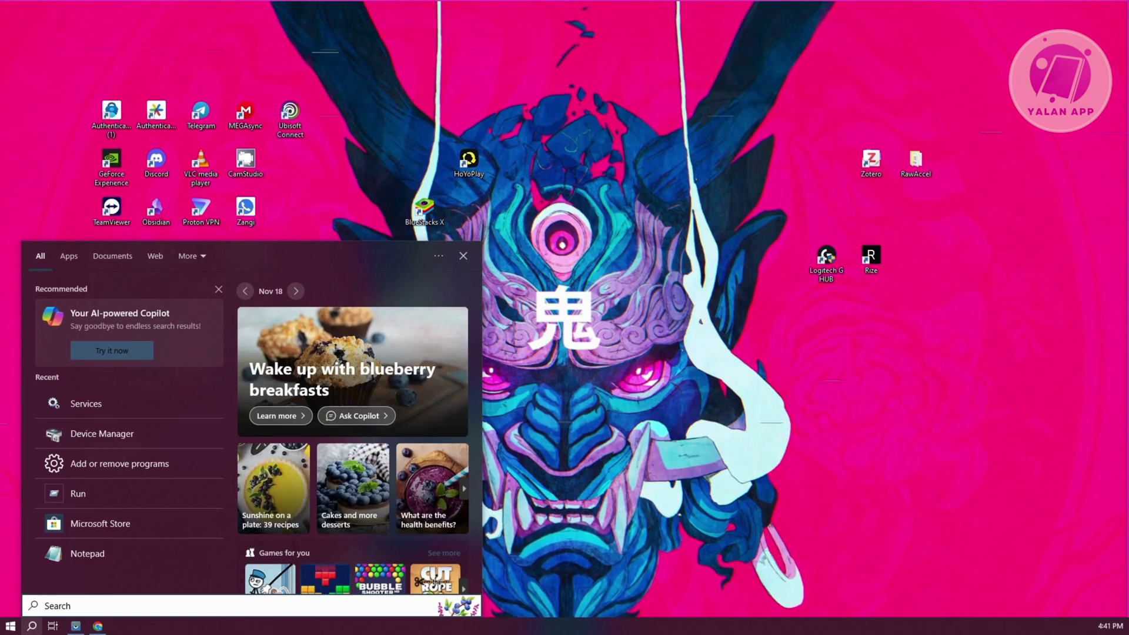
type("un")
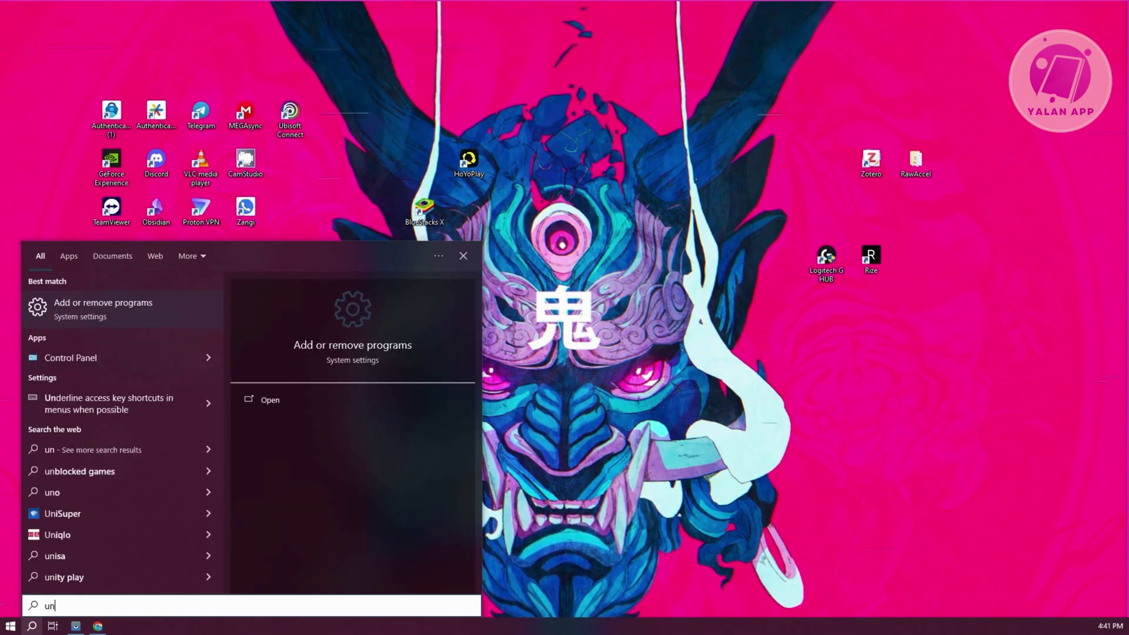
type("insta")
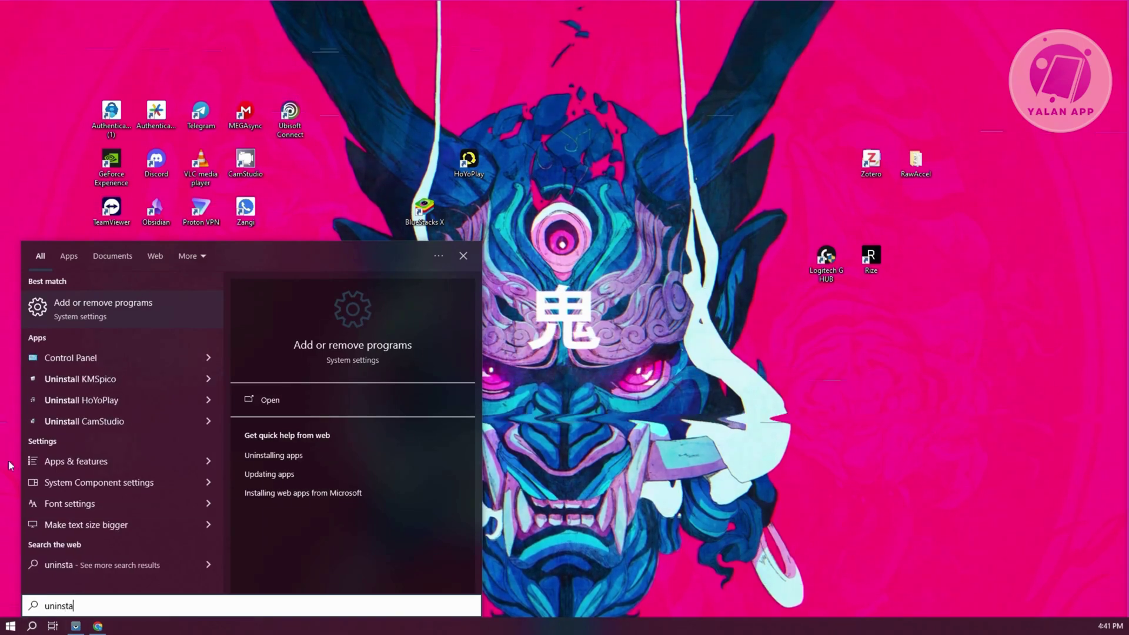
left_click(96, 323)
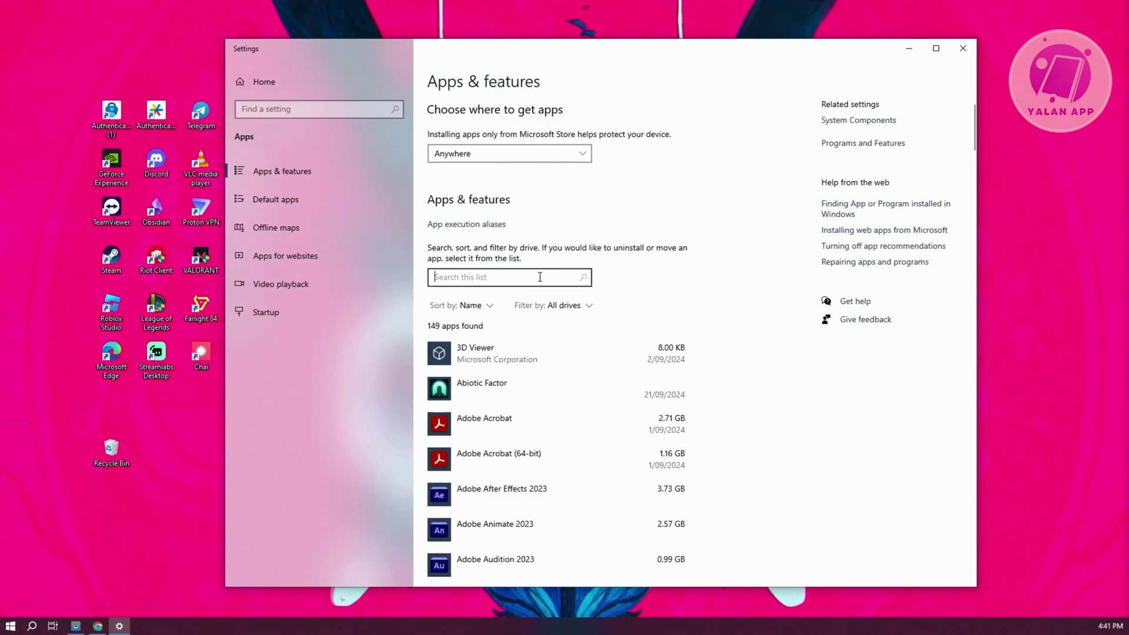
type("nvidi")
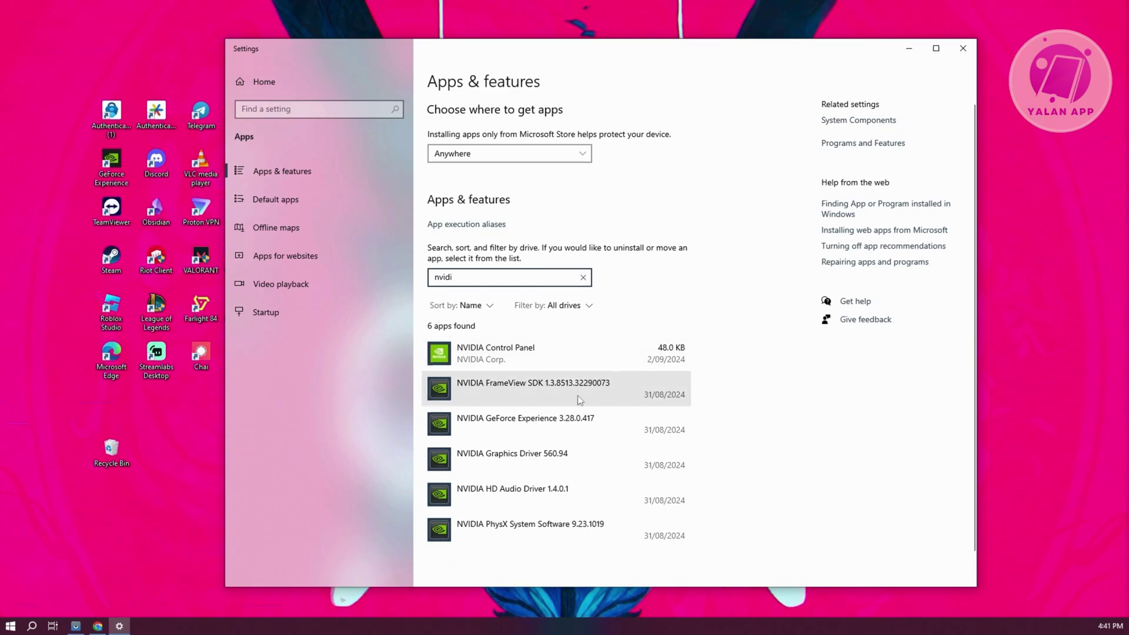
left_click(587, 367)
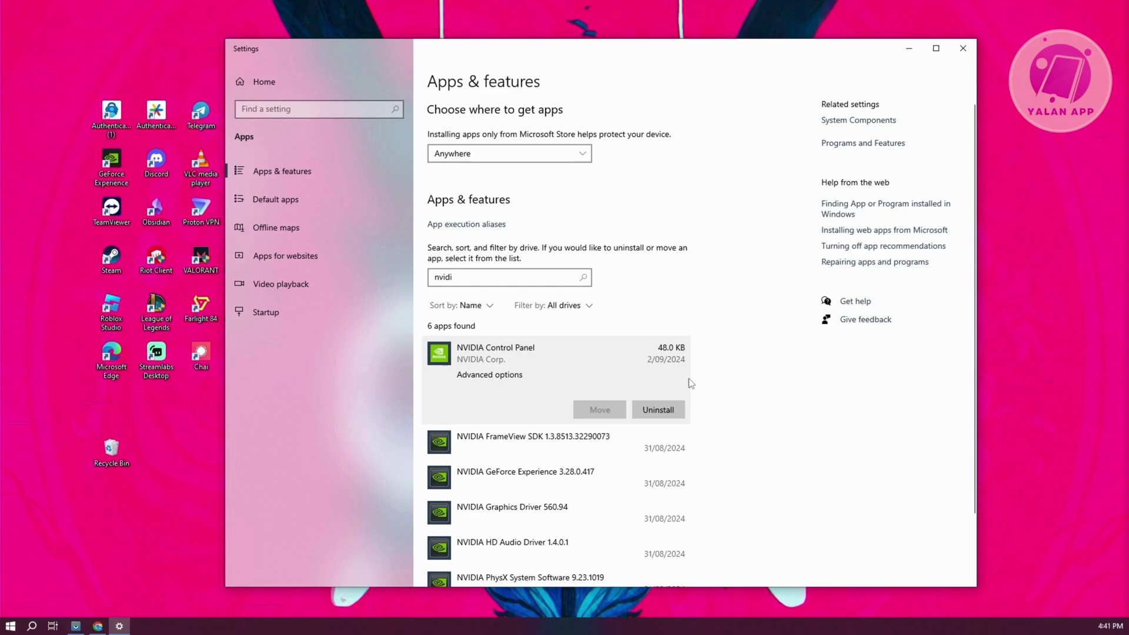
scroll(605, 350, "down", 2)
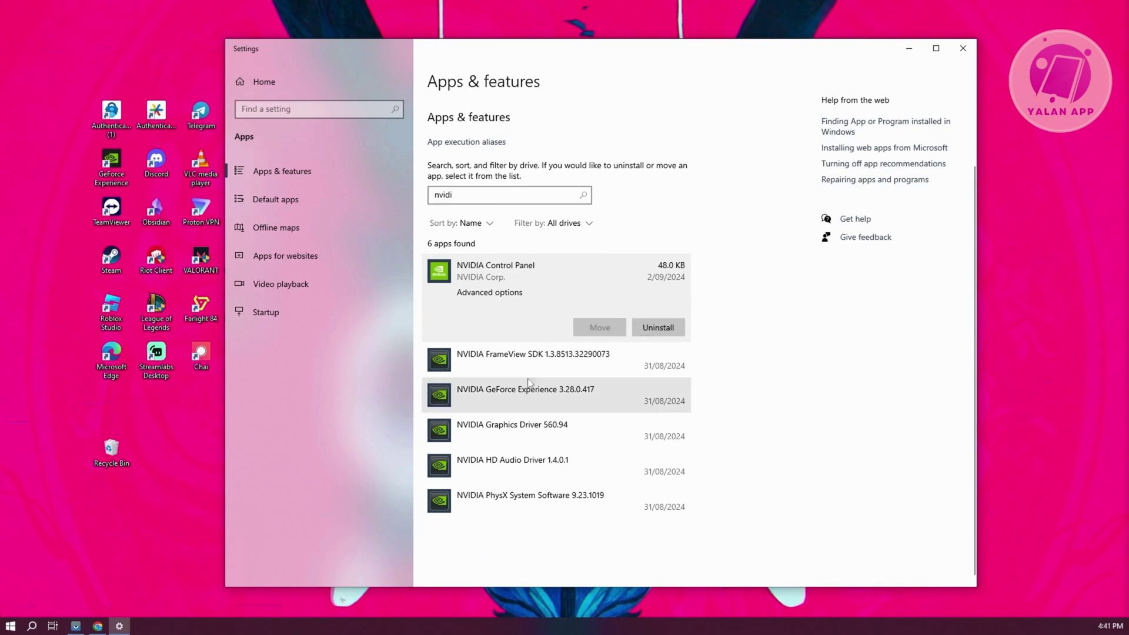
left_click(499, 361)
left_click(579, 390)
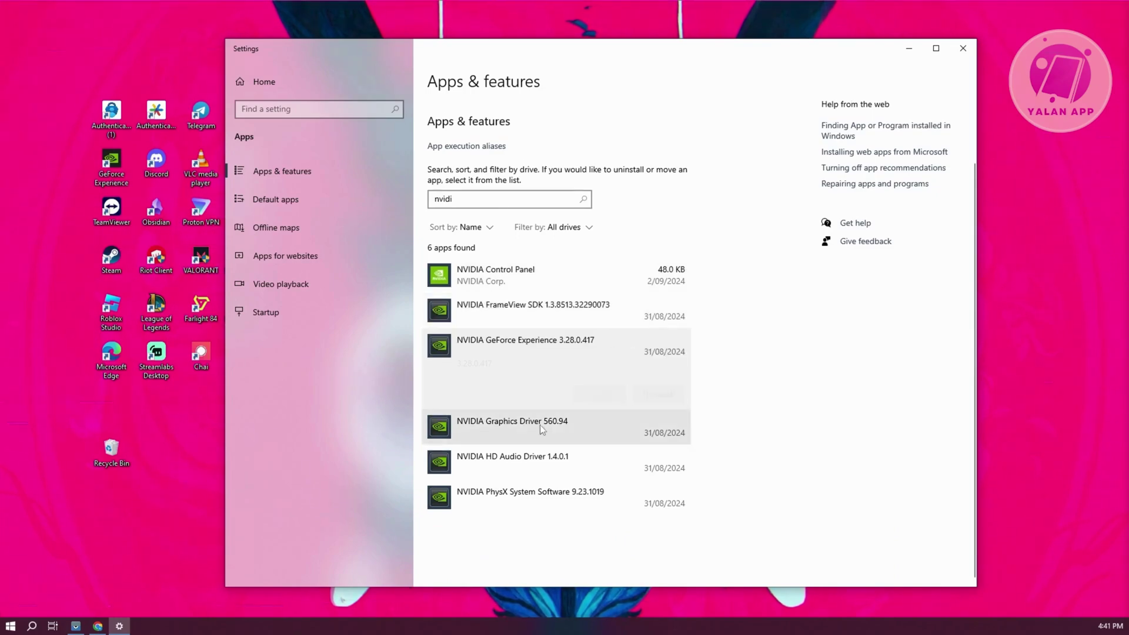
left_click(612, 422)
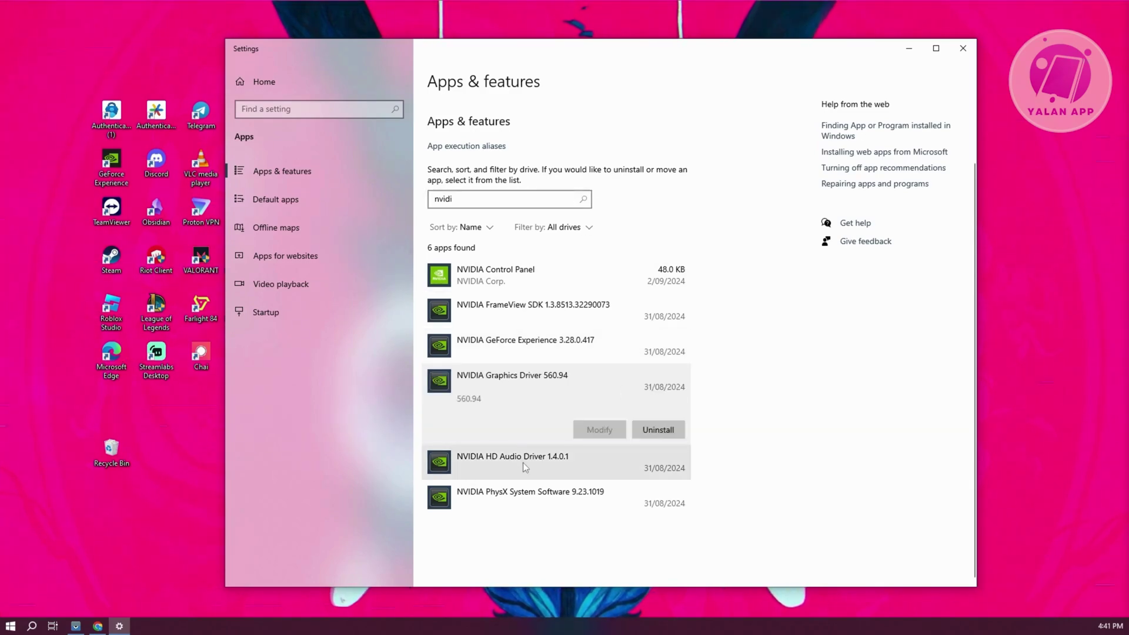
left_click(963, 49)
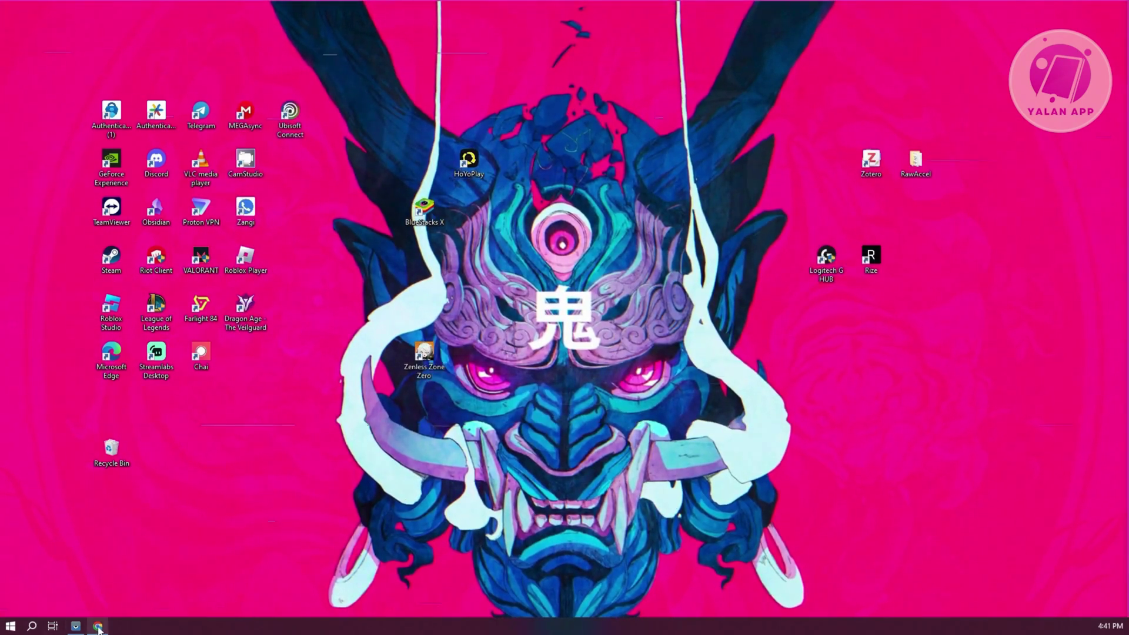
In Chrome, dismiss the Roblox dialog and search 'nvidia geforce' in a new tab.
left_click(98, 626)
left_click(837, 220)
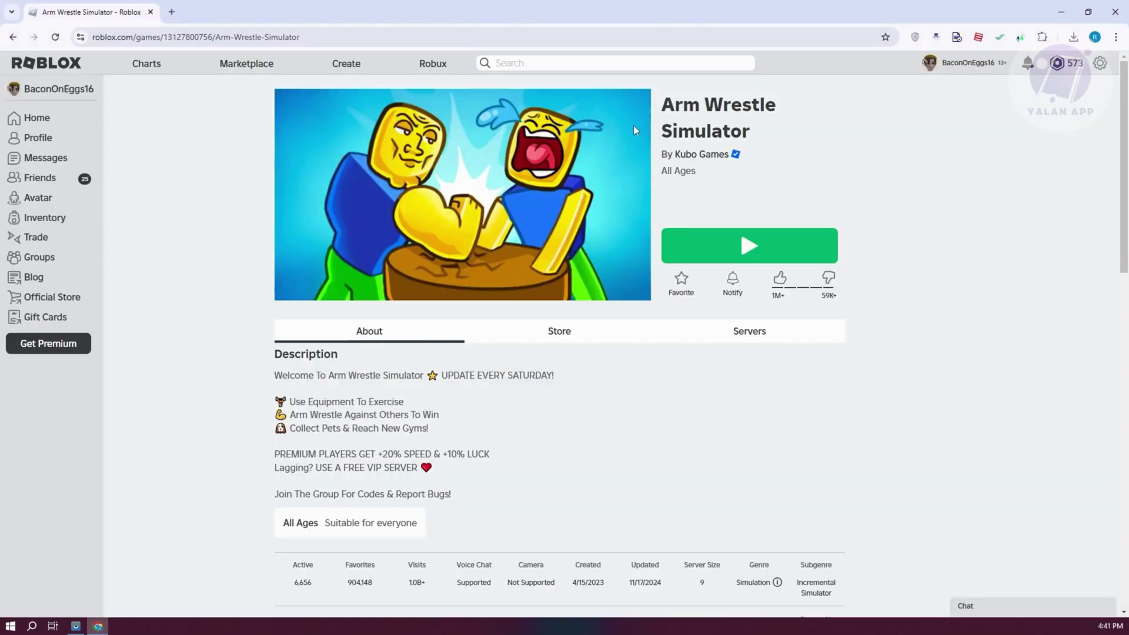
left_click(172, 12)
type("n")
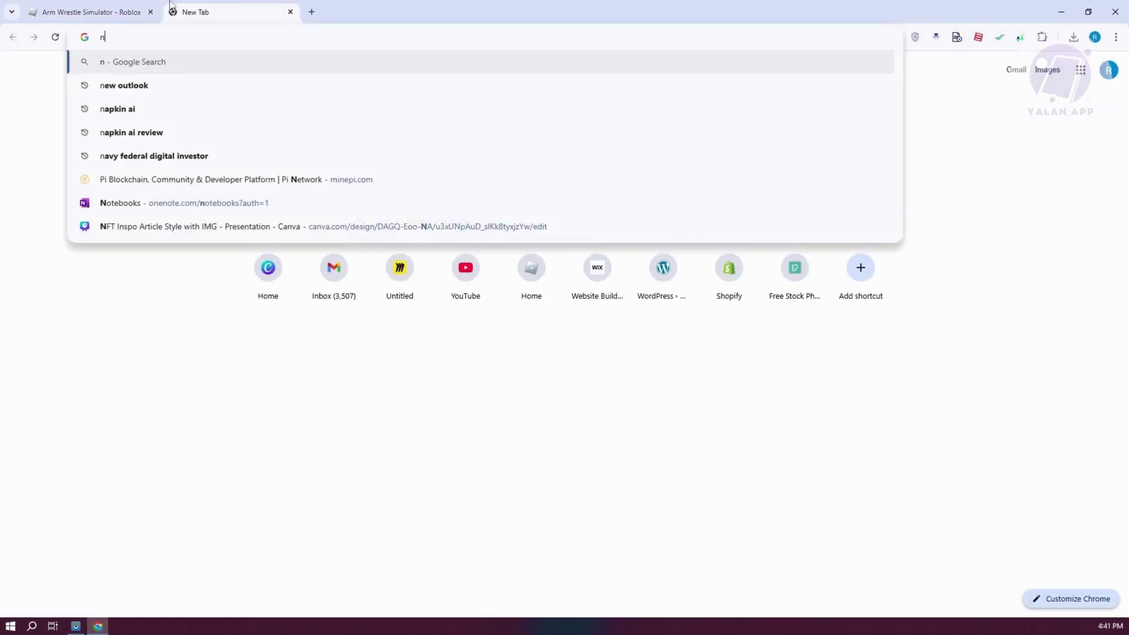
type("vidia gefor")
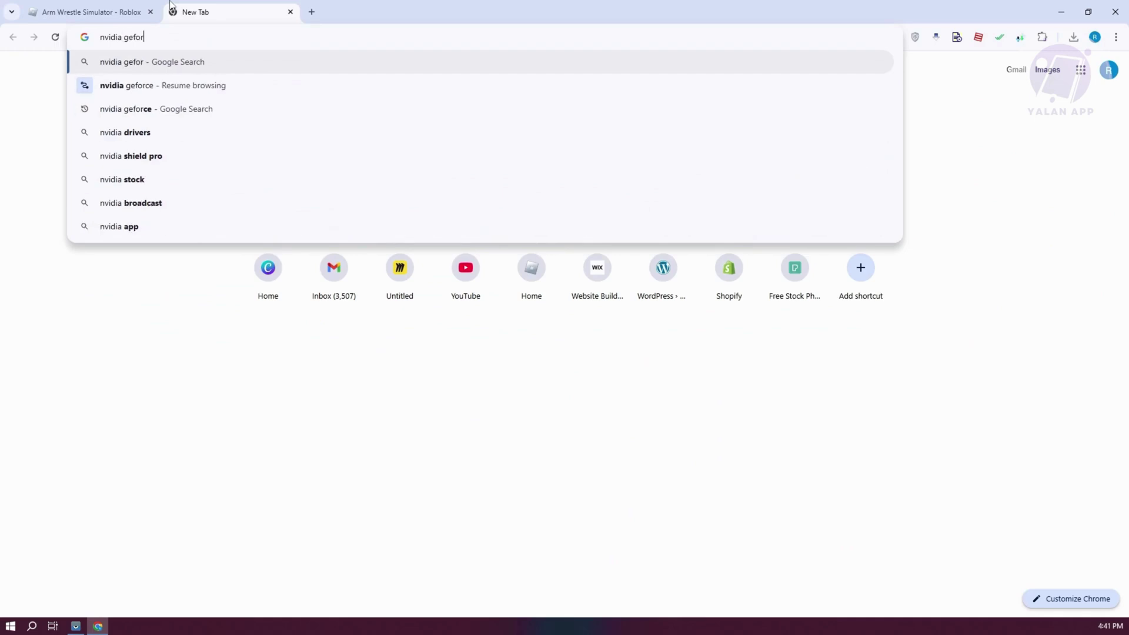
type("ce")
key("Return")
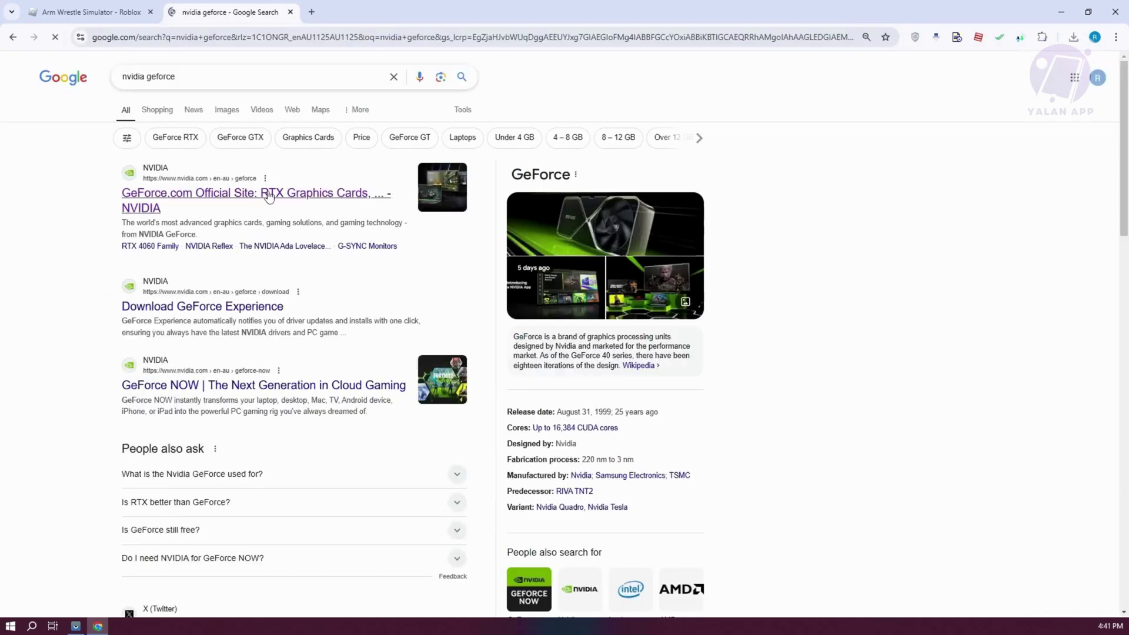
Open the Download GeForce Experience page, accept all cookies, and minimize the browser.
left_click(246, 308)
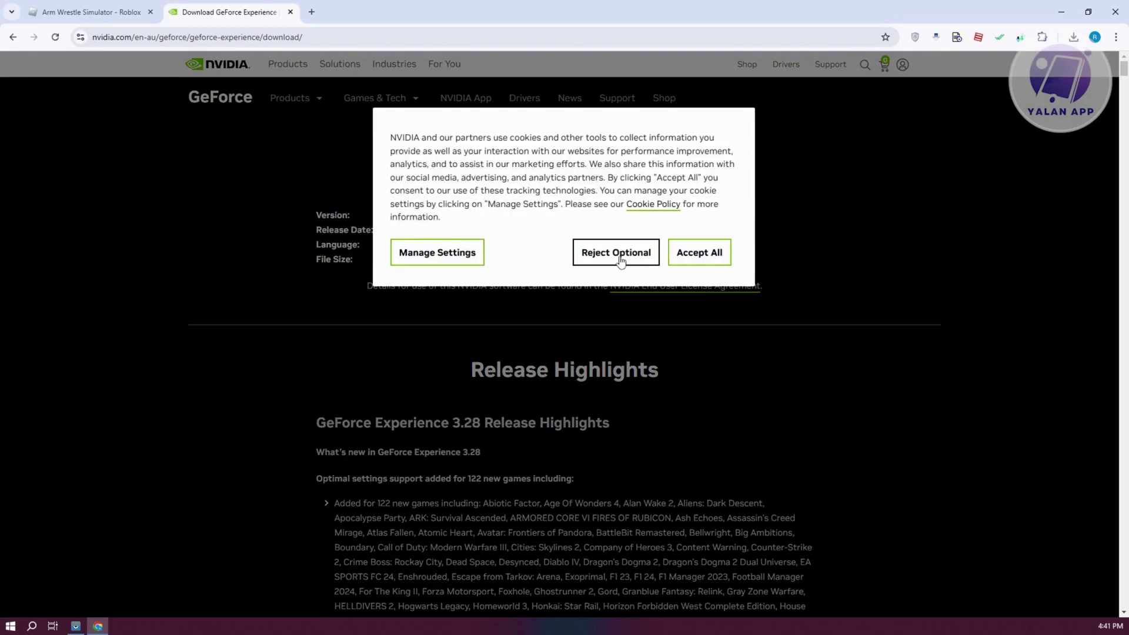
left_click(701, 254)
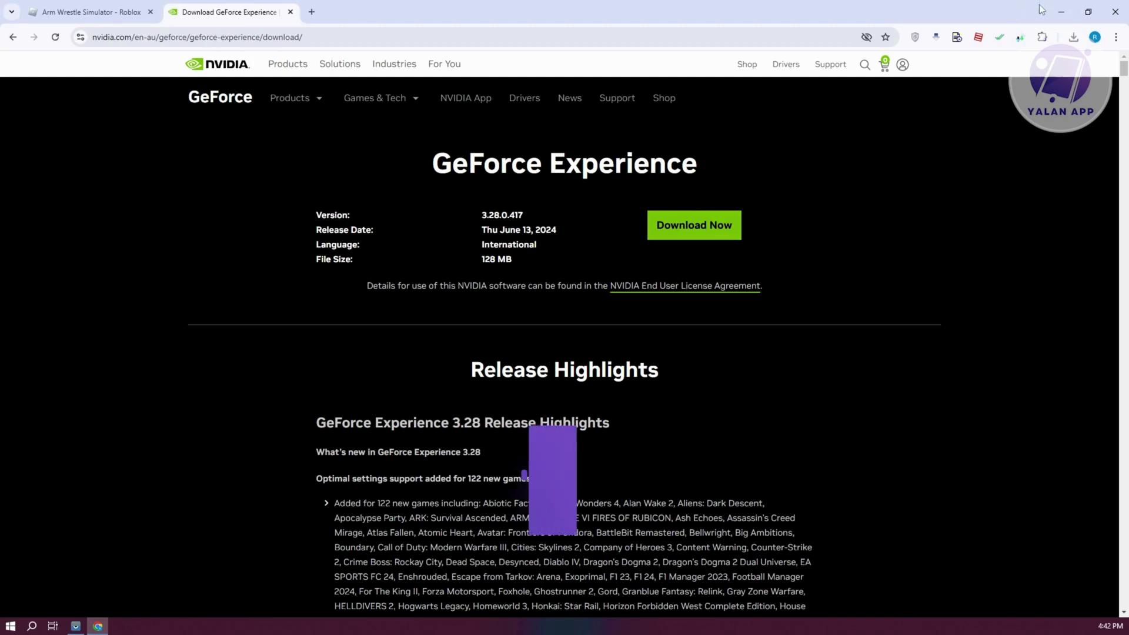
left_click(1065, 15)
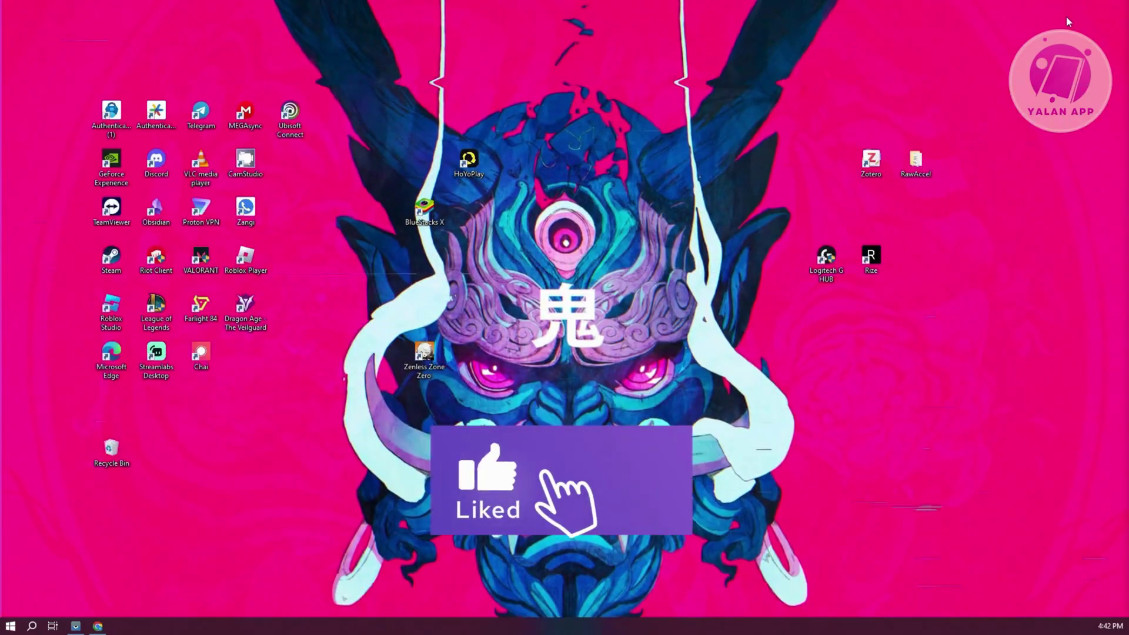